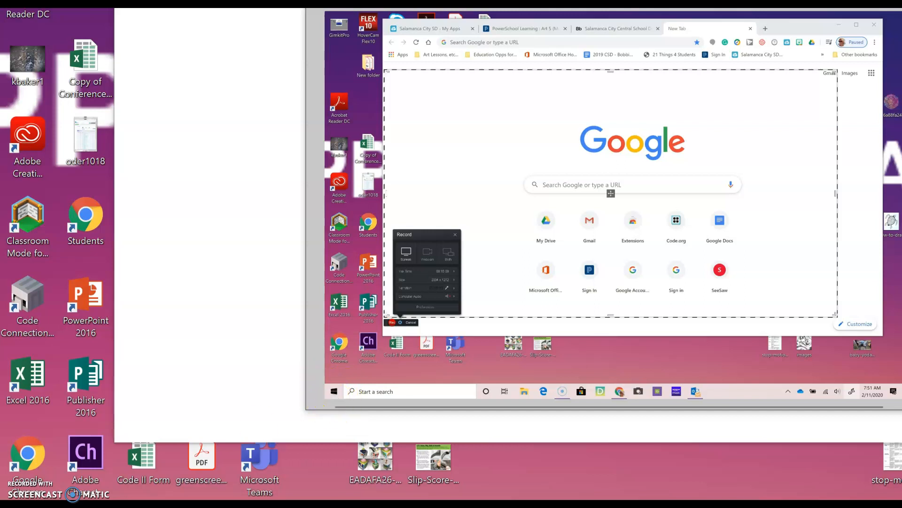
click(17, 505)
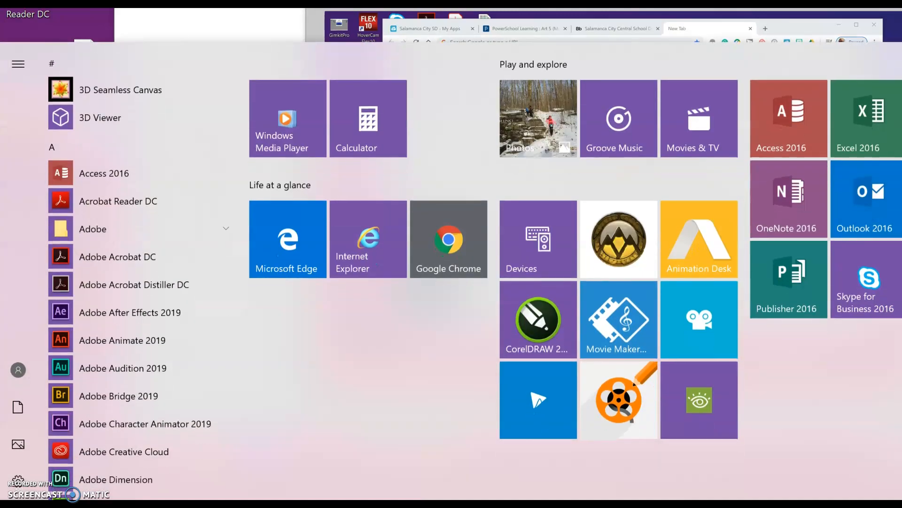
mouse_move(30, 207)
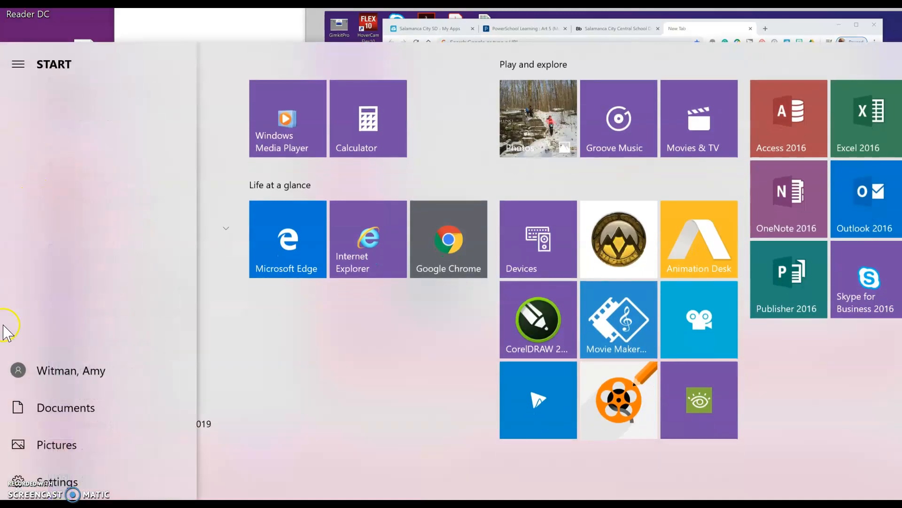
click(17, 505)
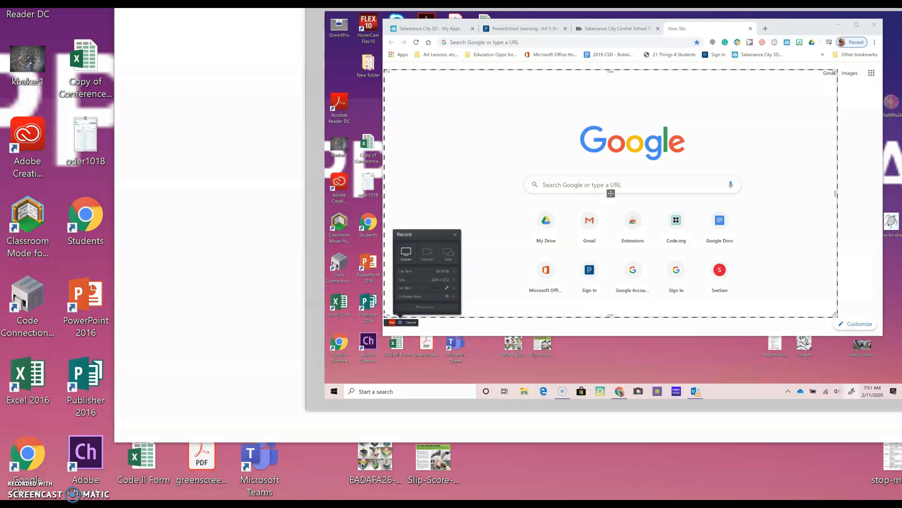
Launch Paint 3D from the installed apps list and start a new blank project
click(16, 506)
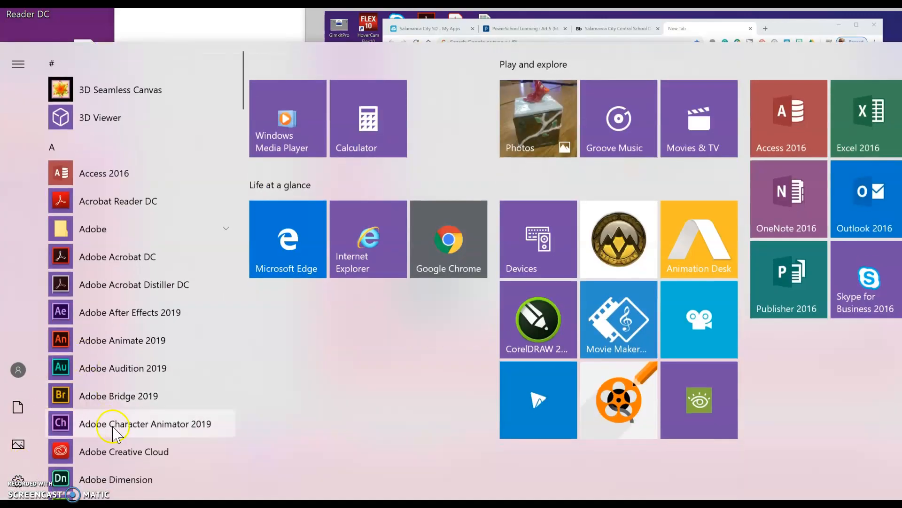
scroll(125, 438, down, 3)
scroll(126, 438, down, 4)
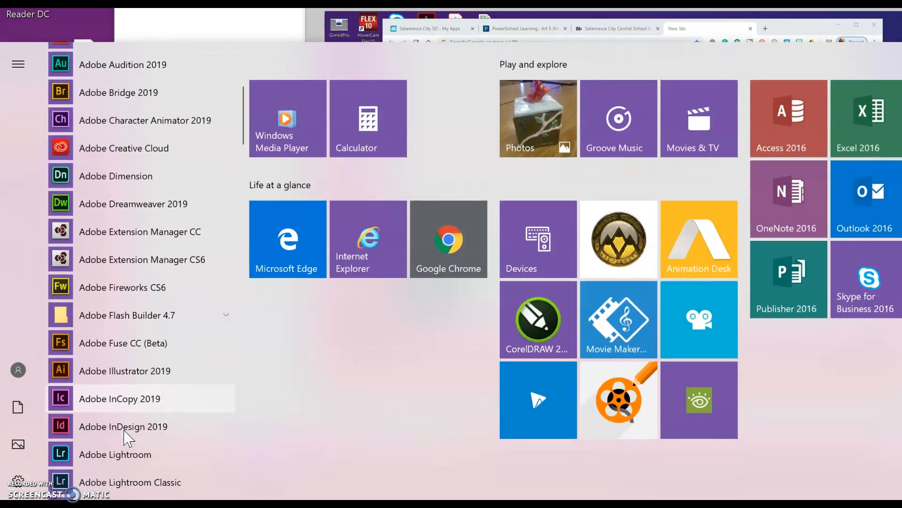
scroll(128, 438, down, 5)
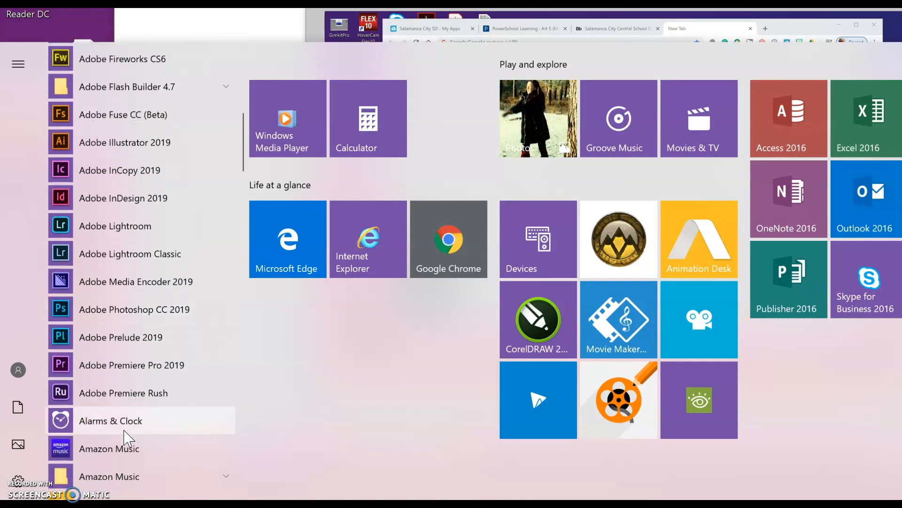
scroll(124, 432, down, 6)
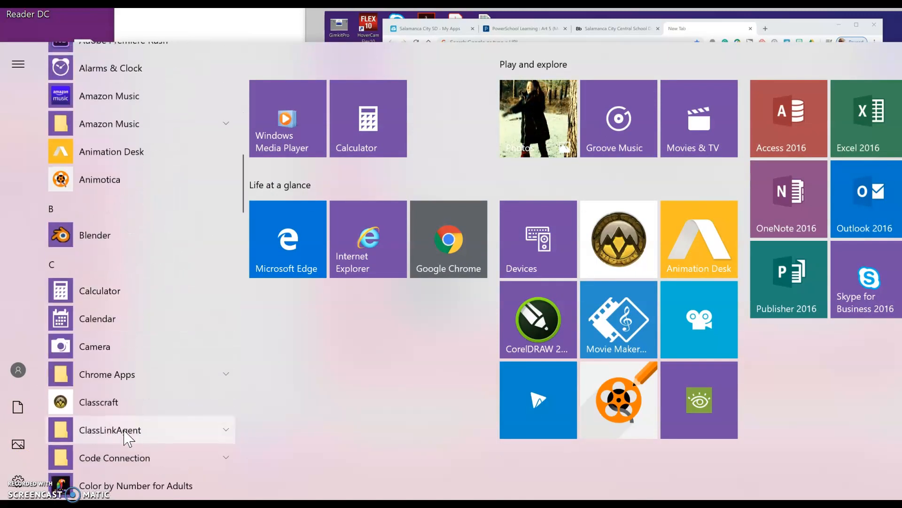
scroll(126, 438, down, 2)
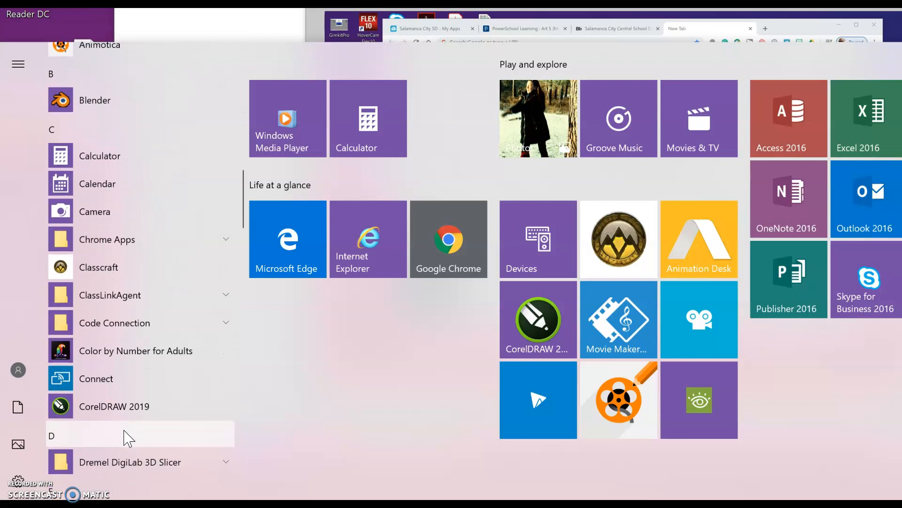
scroll(125, 438, down, 4)
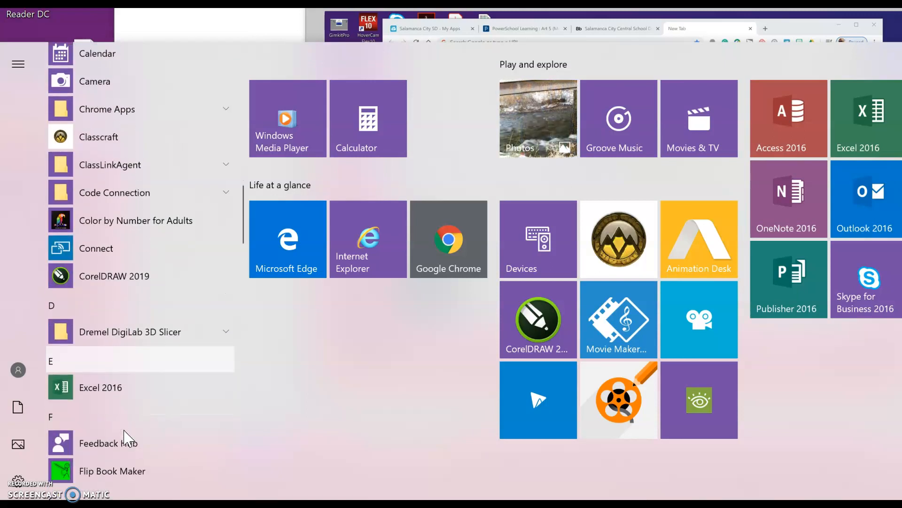
scroll(127, 438, down, 8)
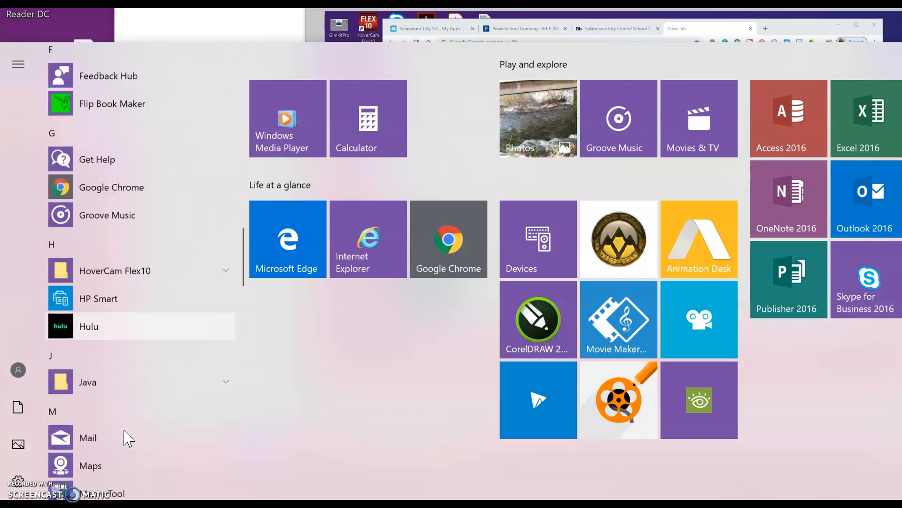
scroll(127, 438, down, 4)
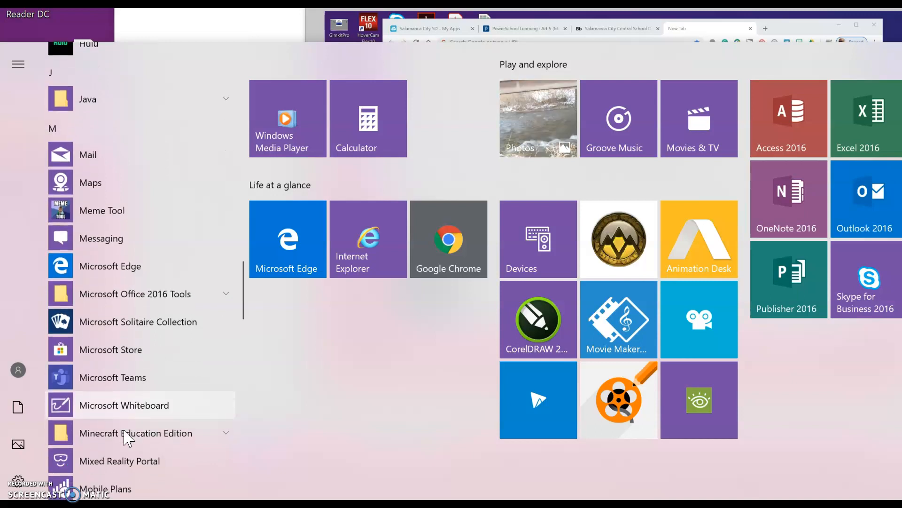
scroll(127, 438, down, 7)
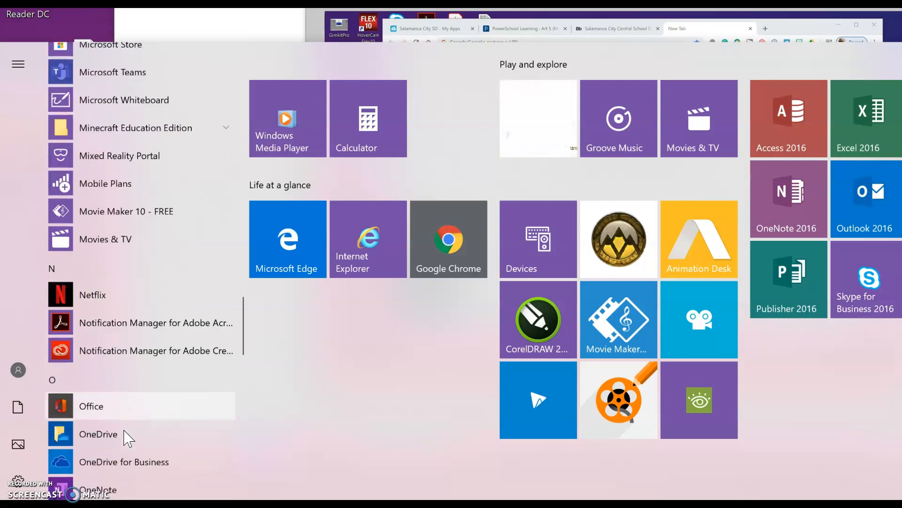
scroll(127, 438, down, 3)
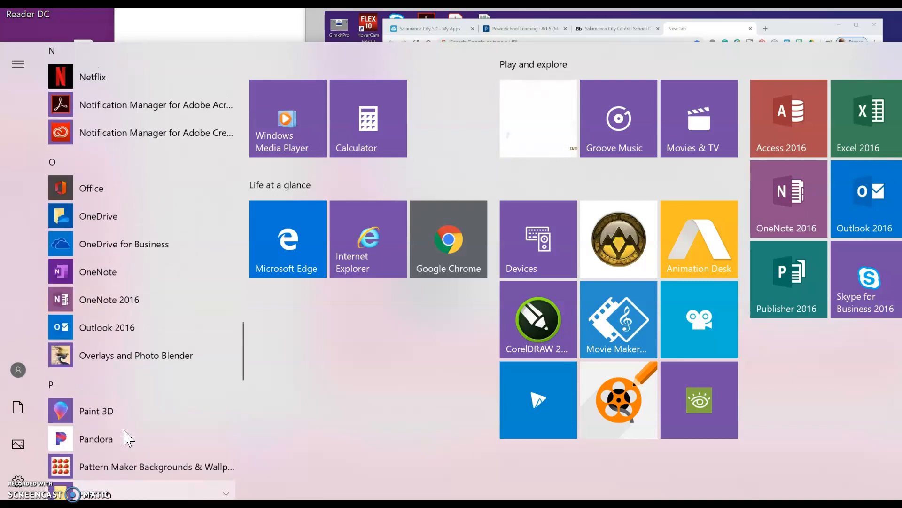
click(88, 416)
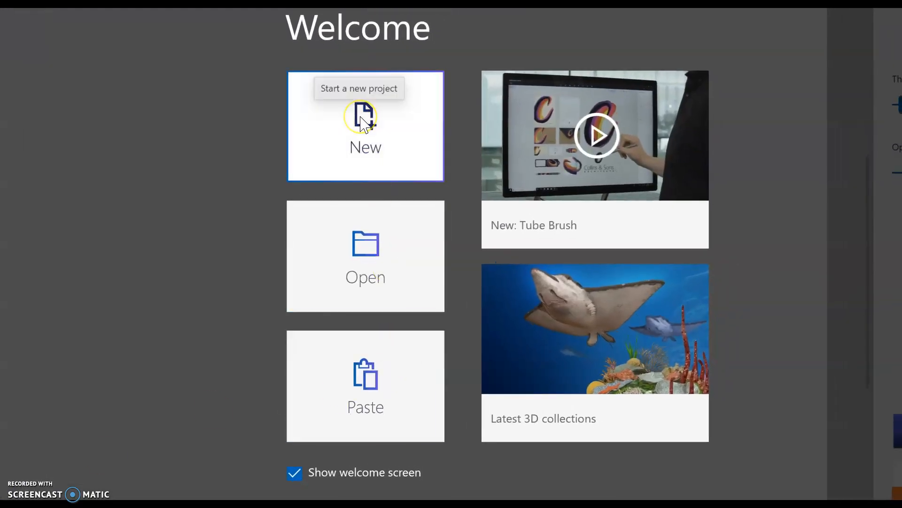
click(360, 118)
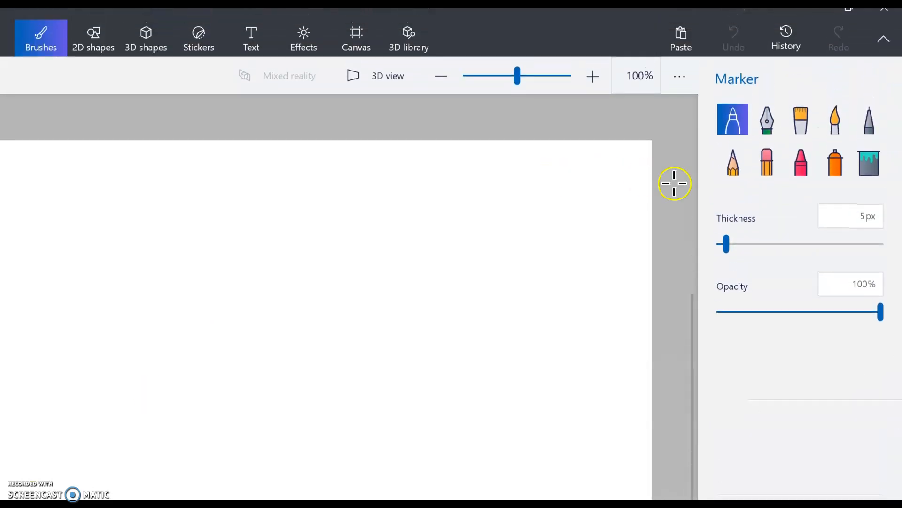
Spray blue diagonal strokes across the canvas with the Spray can at 85 px thickness and 27% opacity
click(835, 174)
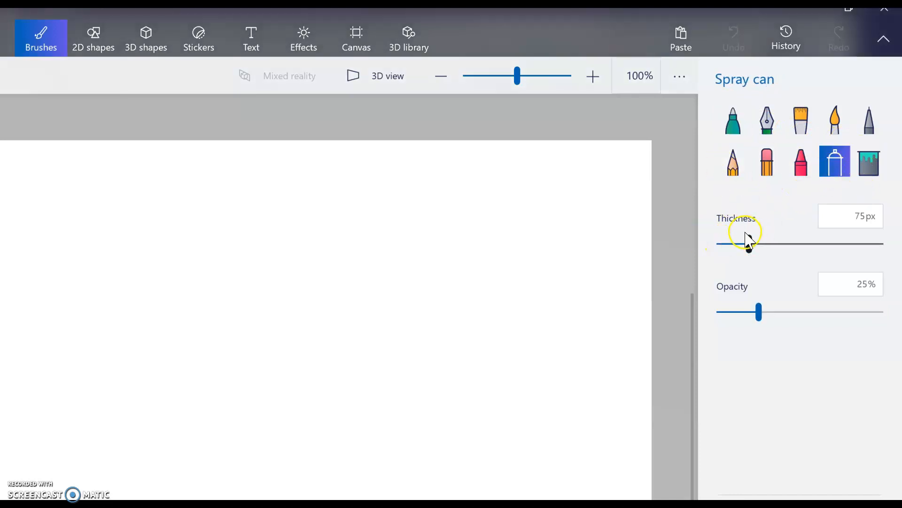
mouse_move(748, 240)
mouse_down()
mouse_move(846, 245)
mouse_move(755, 244)
mouse_up()
drag(762, 314, 765, 316)
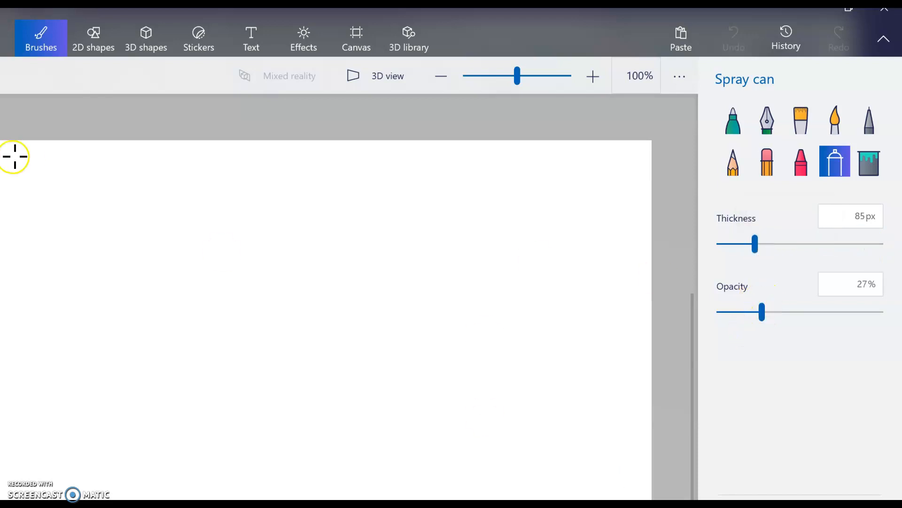
mouse_move(133, 254)
mouse_down()
mouse_move(327, 209)
mouse_move(99, 335)
mouse_move(348, 261)
mouse_move(166, 381)
mouse_move(454, 304)
mouse_move(292, 390)
mouse_move(500, 343)
mouse_move(363, 414)
mouse_move(493, 365)
mouse_move(327, 423)
mouse_move(458, 351)
mouse_move(199, 417)
mouse_move(502, 304)
mouse_move(318, 338)
mouse_move(269, 332)
mouse_move(367, 278)
mouse_move(365, 292)
mouse_move(309, 310)
mouse_move(486, 244)
mouse_move(415, 270)
mouse_up()
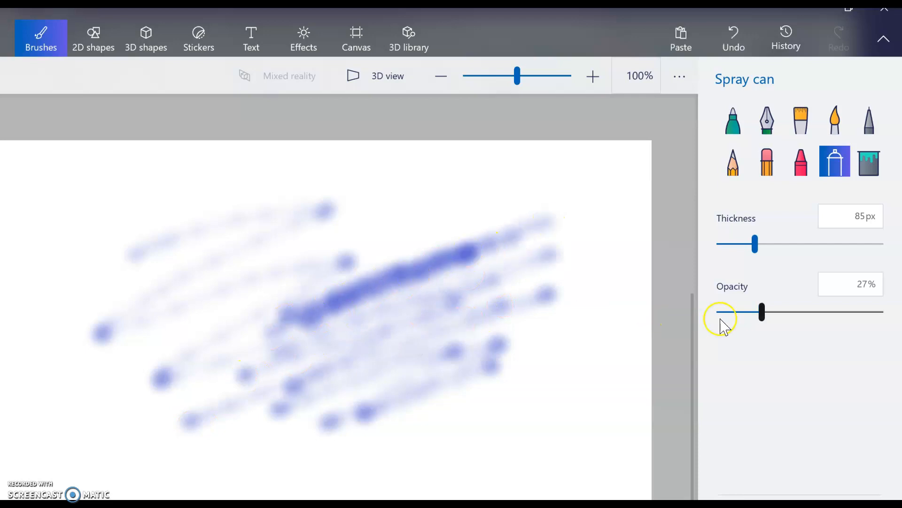
Spray the canvas's upper left at 98% opacity, and cover its right half with the spray can at 300 px thickness
drag(761, 312, 878, 312)
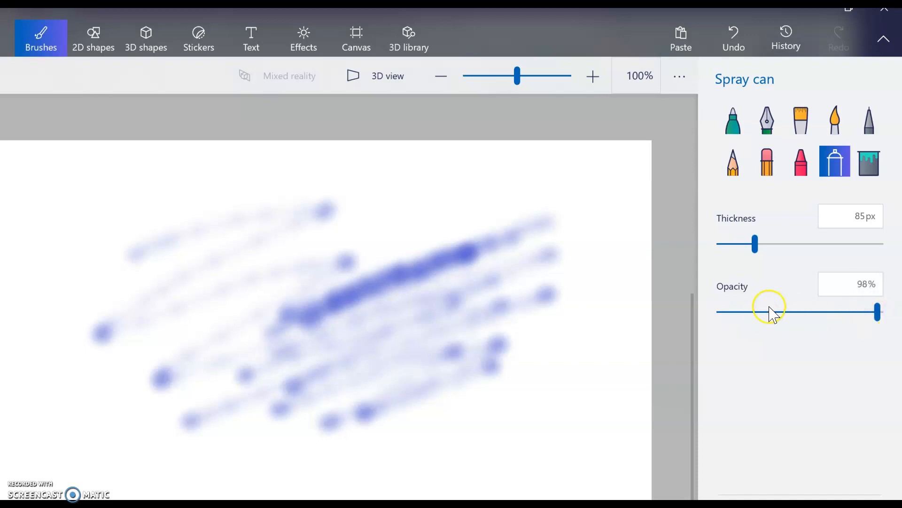
mouse_move(105, 222)
mouse_down()
mouse_move(286, 198)
mouse_move(95, 209)
mouse_move(62, 196)
mouse_move(111, 179)
mouse_move(117, 207)
mouse_move(274, 189)
mouse_move(264, 252)
mouse_move(36, 309)
mouse_move(157, 318)
mouse_move(256, 364)
mouse_up()
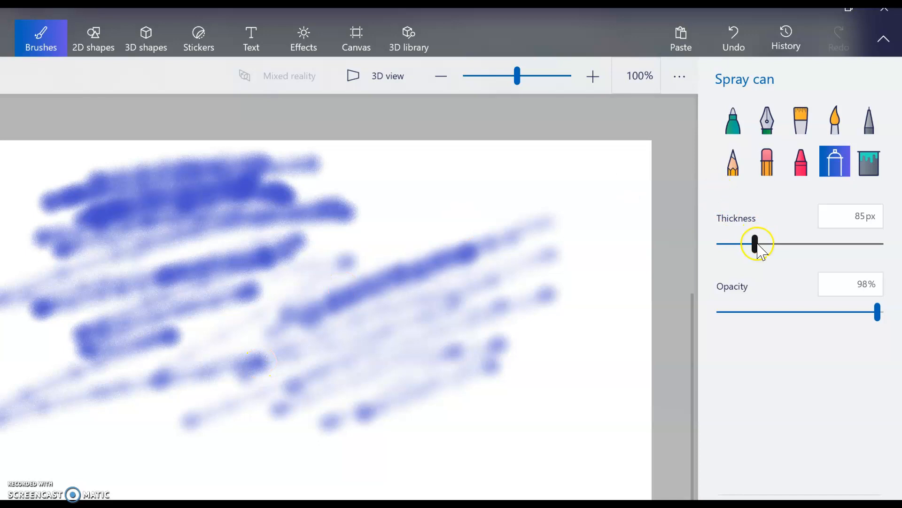
drag(758, 247, 893, 256)
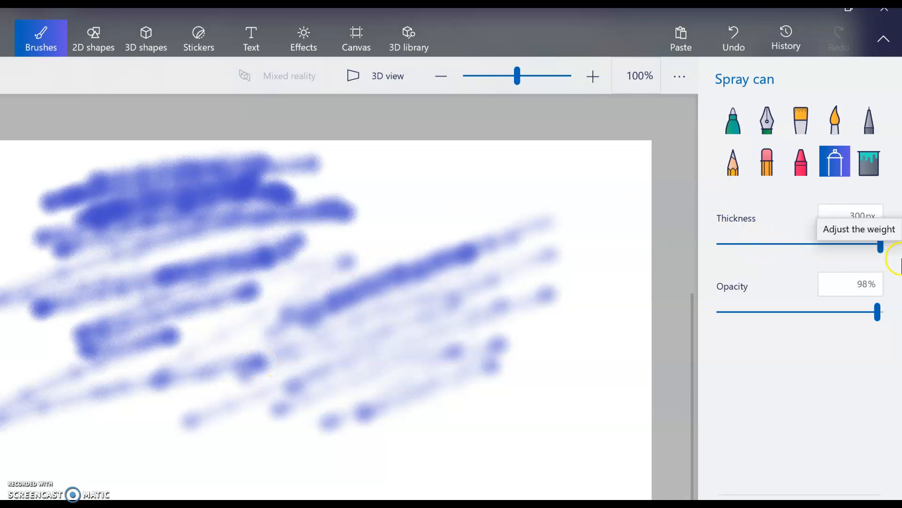
mouse_move(484, 216)
mouse_down()
mouse_move(469, 211)
mouse_move(516, 182)
mouse_move(616, 199)
mouse_move(323, 368)
mouse_move(185, 413)
mouse_move(189, 475)
mouse_move(544, 463)
mouse_move(217, 470)
mouse_move(324, 391)
mouse_move(606, 334)
mouse_move(604, 238)
mouse_up()
Draw an orange zigzag down the left half of the canvas with the Marker at 5 px and 100% opacity
click(726, 121)
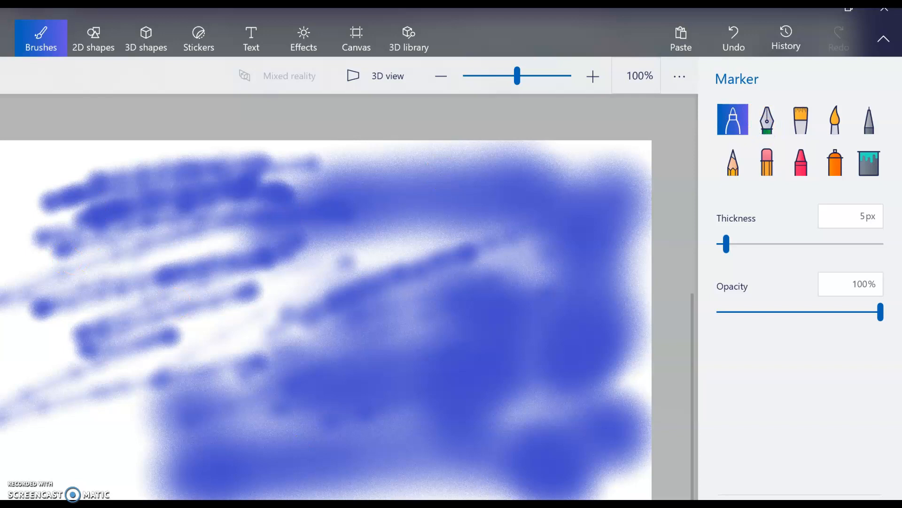
mouse_move(46, 248)
mouse_down()
mouse_move(39, 283)
mouse_move(96, 251)
mouse_move(117, 255)
mouse_move(84, 336)
mouse_move(208, 284)
mouse_move(156, 368)
mouse_move(295, 357)
mouse_move(231, 403)
mouse_move(203, 462)
mouse_up()
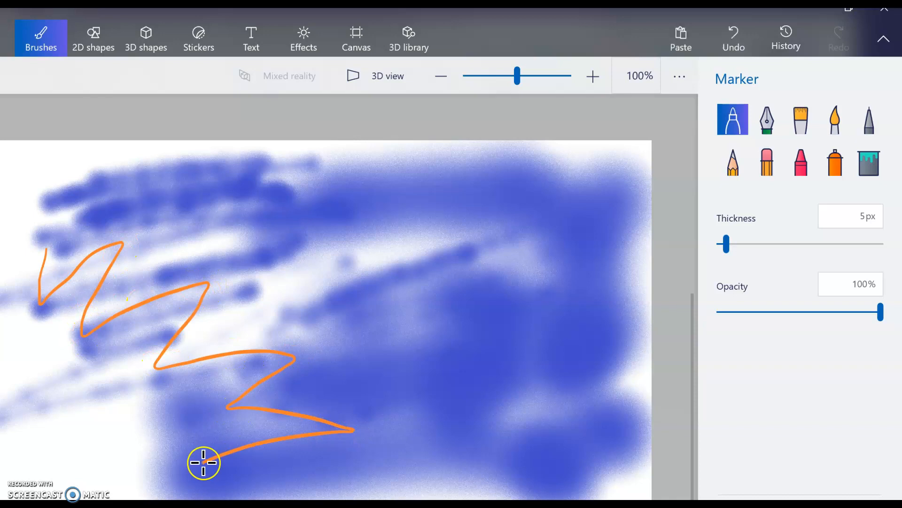
Write a surname in black across the upper middle of the canvas with the 15 px Calligraphy pen, adding two dots above it
click(769, 127)
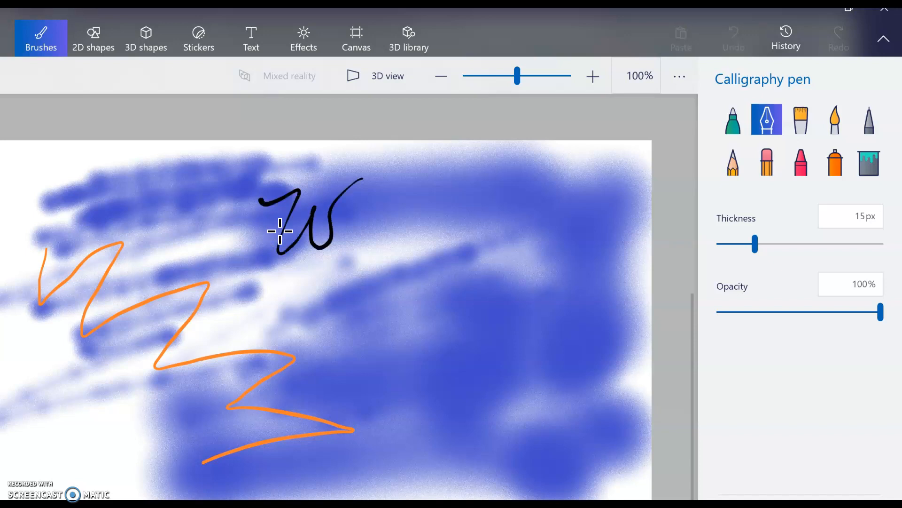
drag(333, 249, 372, 232)
mouse_move(396, 182)
mouse_down()
mouse_move(381, 242)
mouse_move(416, 197)
mouse_up()
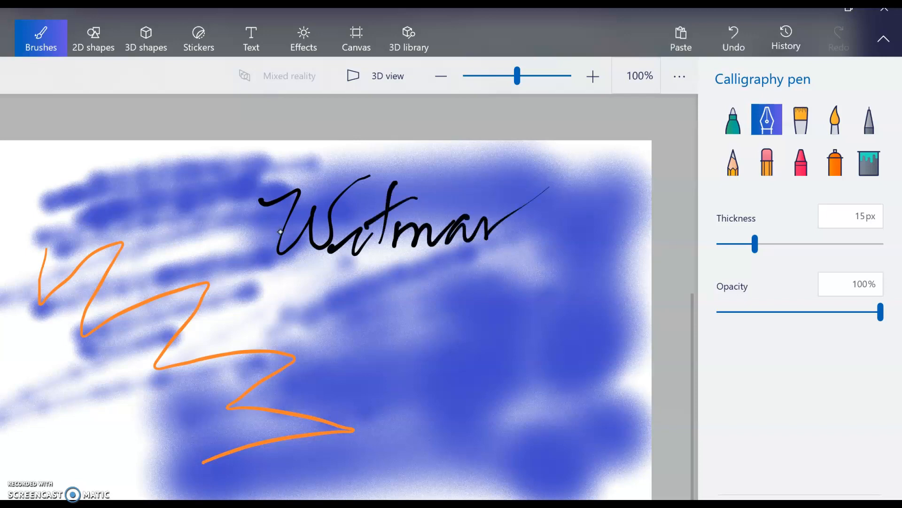
click(324, 181)
drag(357, 190, 366, 195)
Paint a light blue scribbled patch in the canvas's lower left with the Oil brush at 50 px thickness
click(801, 119)
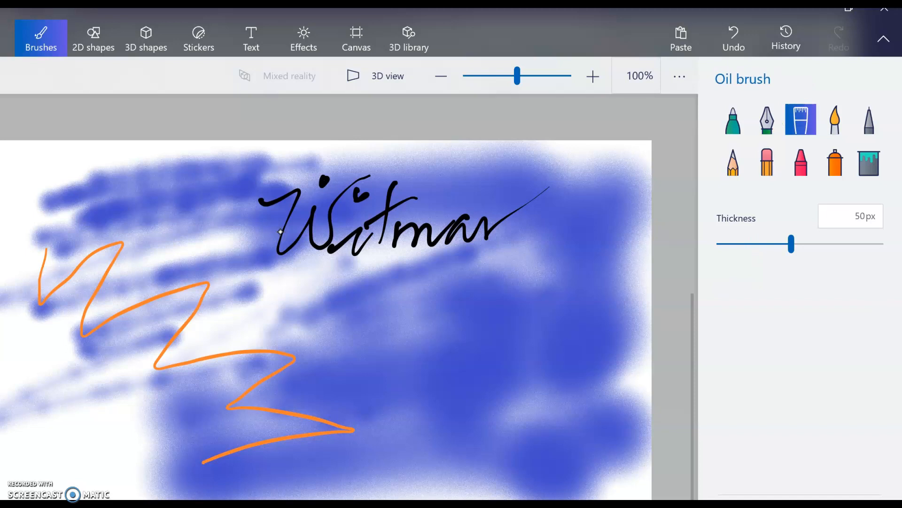
mouse_move(44, 427)
mouse_down()
mouse_move(109, 351)
mouse_move(33, 465)
mouse_move(120, 369)
mouse_move(47, 472)
mouse_move(135, 373)
mouse_move(71, 474)
mouse_move(152, 374)
mouse_move(85, 479)
mouse_up()
drag(181, 371, 124, 475)
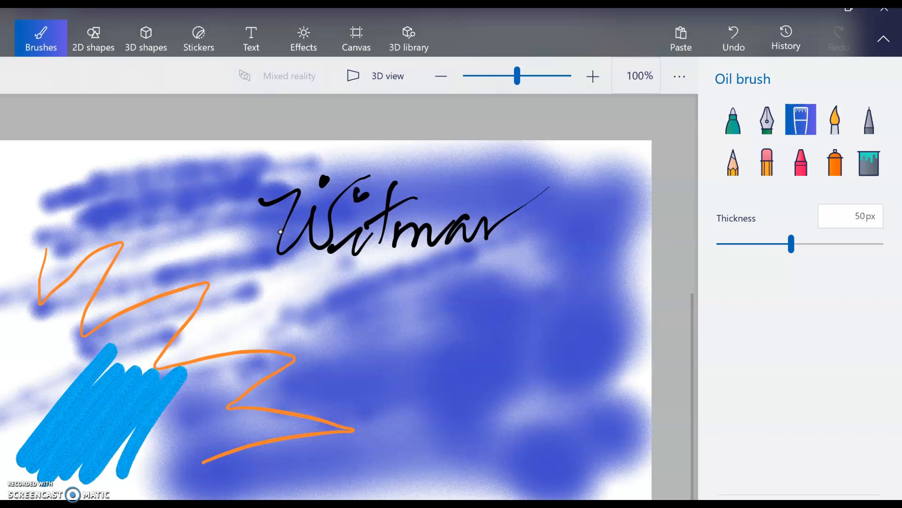
Paint a thin light blue squiggle under the written name with the oil brush at 10 px, and set its thickness to 86 px
drag(791, 244, 719, 243)
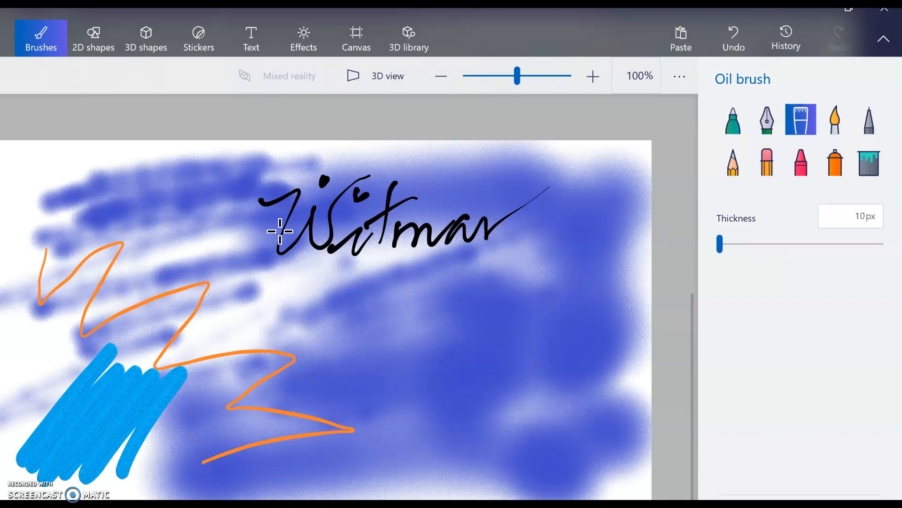
drag(273, 292, 308, 273)
drag(719, 244, 817, 243)
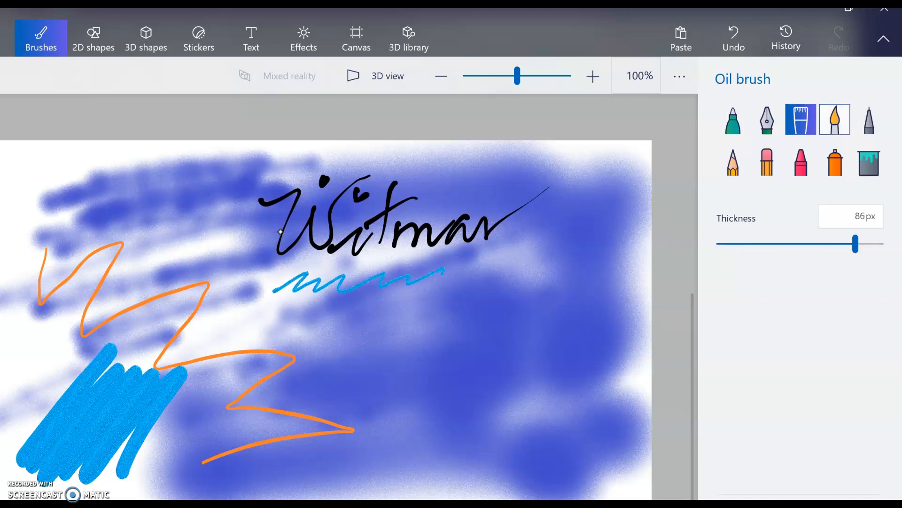
Paint pink squiggles over the lower right blue area with the 50 px Watercolor brush, and add dabs near the right edge at 101 px
click(835, 119)
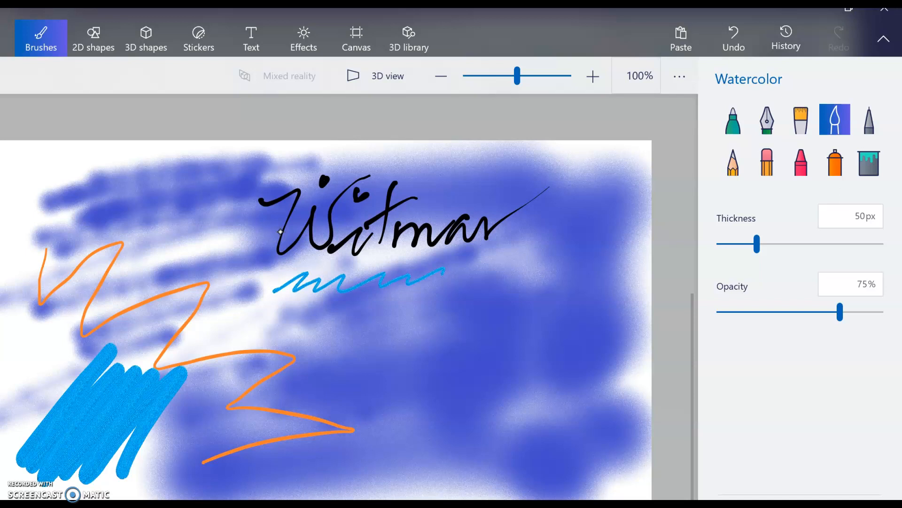
mouse_move(364, 365)
mouse_down()
mouse_move(425, 370)
mouse_move(454, 396)
mouse_move(574, 406)
mouse_move(484, 477)
mouse_move(372, 480)
mouse_up()
drag(756, 244, 799, 244)
mouse_move(534, 272)
mouse_down()
mouse_move(593, 293)
mouse_move(595, 370)
mouse_up()
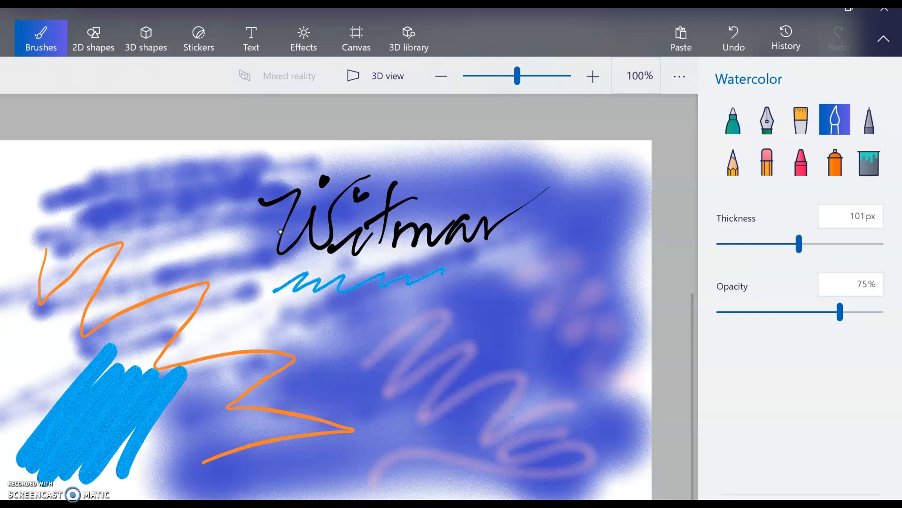
Draw red wavy lines in the upper left and curling around the written name with the Pixel pen at 5 px
click(869, 120)
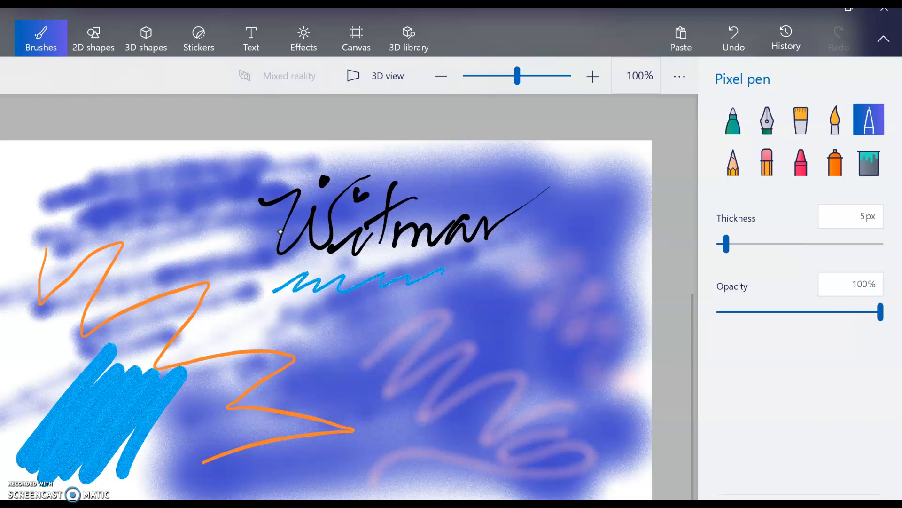
drag(31, 168, 30, 196)
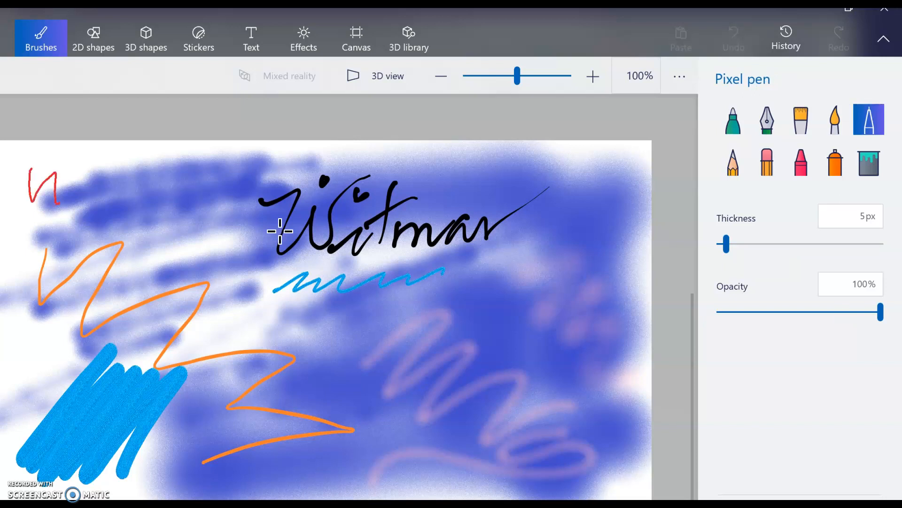
drag(266, 168, 242, 226)
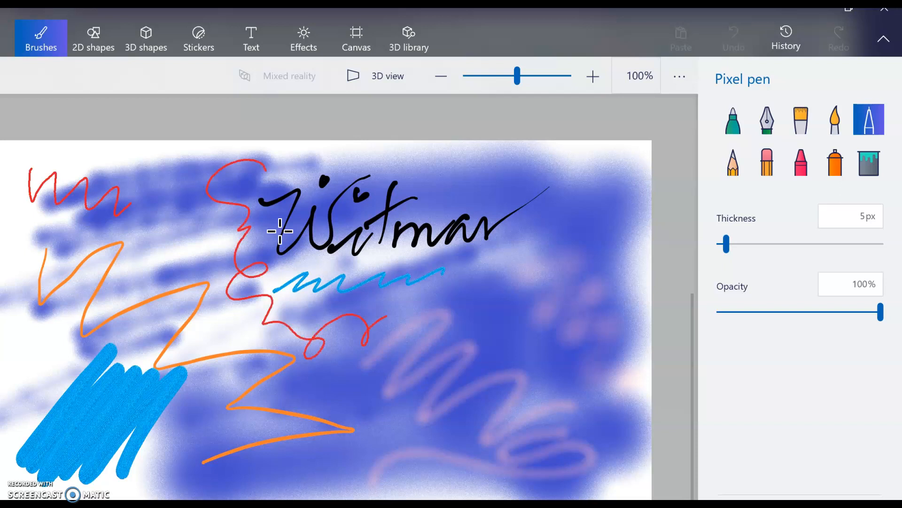
mouse_move(517, 312)
mouse_down()
mouse_move(543, 242)
mouse_move(568, 233)
mouse_up()
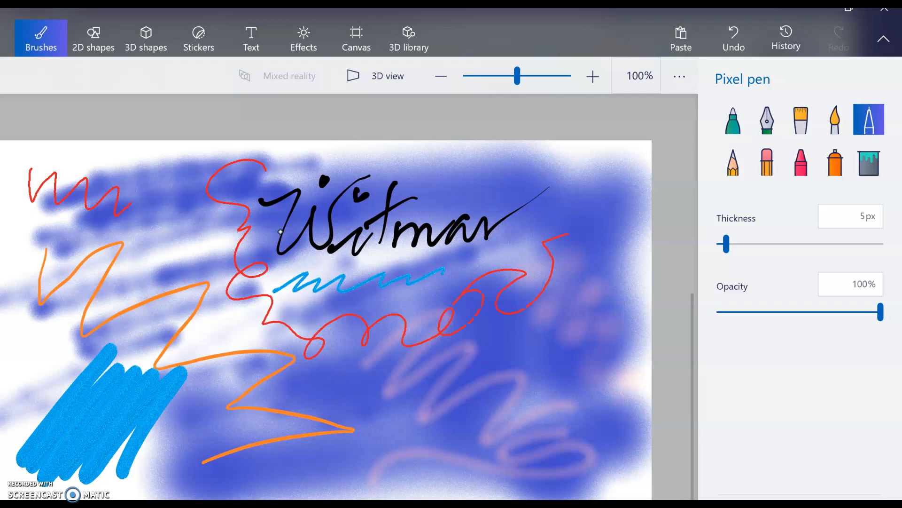
Scribble thin grey lines over the lower centre of the painting and rub over them with the Eraser at 25 px thickness
mouse_move(335, 452)
mouse_down()
mouse_move(398, 382)
mouse_move(439, 423)
mouse_move(486, 426)
mouse_up()
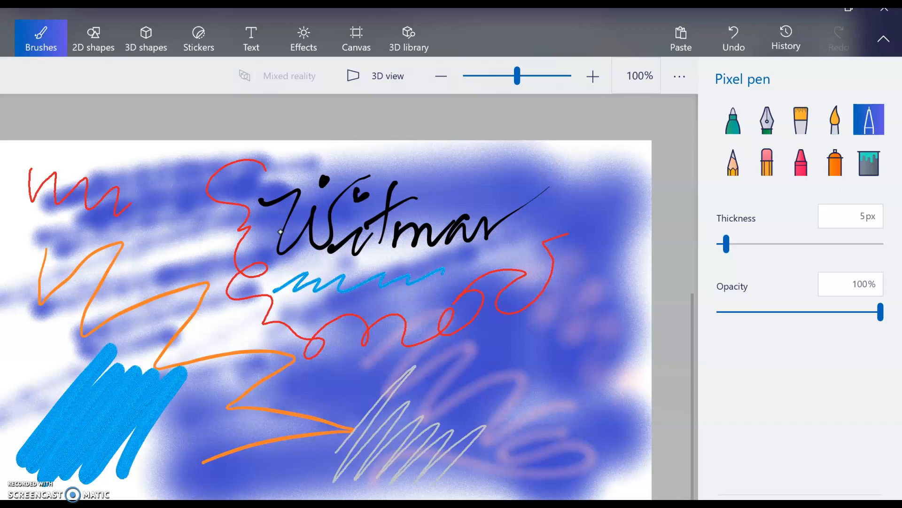
click(767, 162)
mouse_move(416, 382)
mouse_down()
mouse_move(330, 450)
mouse_move(429, 389)
mouse_move(430, 405)
mouse_move(444, 411)
mouse_move(423, 452)
mouse_move(494, 423)
mouse_move(425, 484)
mouse_move(352, 470)
mouse_up()
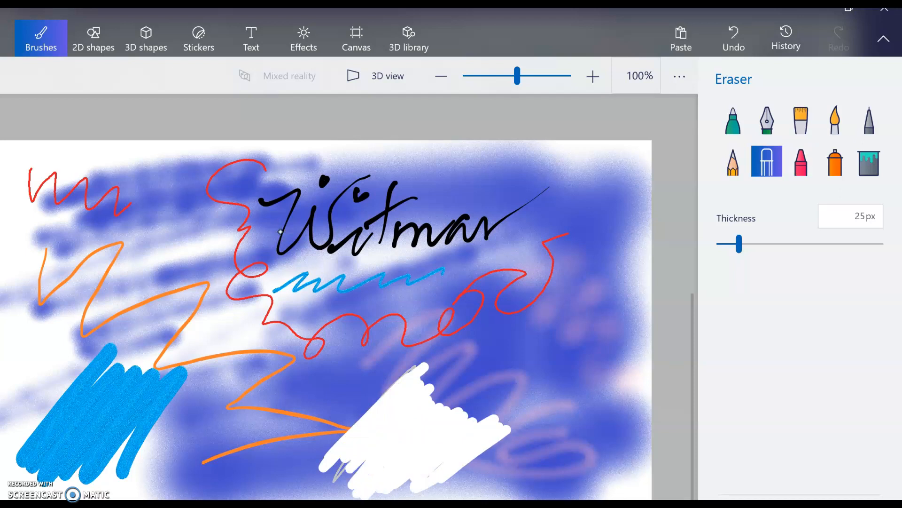
Draw a yellow quarter sun with short rays in the canvas's upper right corner using the Crayon at 46 px and 100% opacity
click(801, 161)
drag(737, 244, 784, 244)
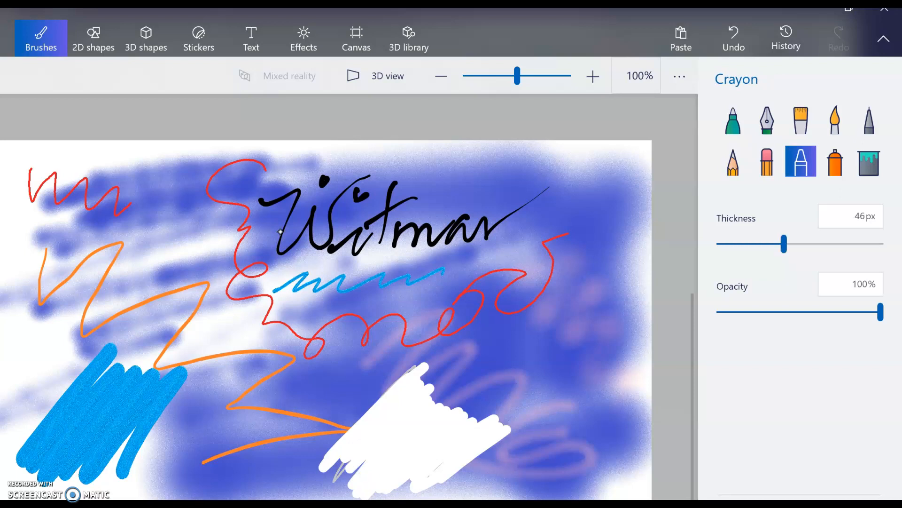
mouse_move(568, 157)
mouse_down()
mouse_move(583, 199)
mouse_move(605, 216)
mouse_move(642, 221)
mouse_move(558, 155)
mouse_move(556, 143)
mouse_move(513, 183)
mouse_move(541, 168)
mouse_move(552, 201)
mouse_move(533, 215)
mouse_move(573, 220)
mouse_move(564, 245)
mouse_up()
drag(628, 225, 634, 270)
drag(536, 149, 482, 162)
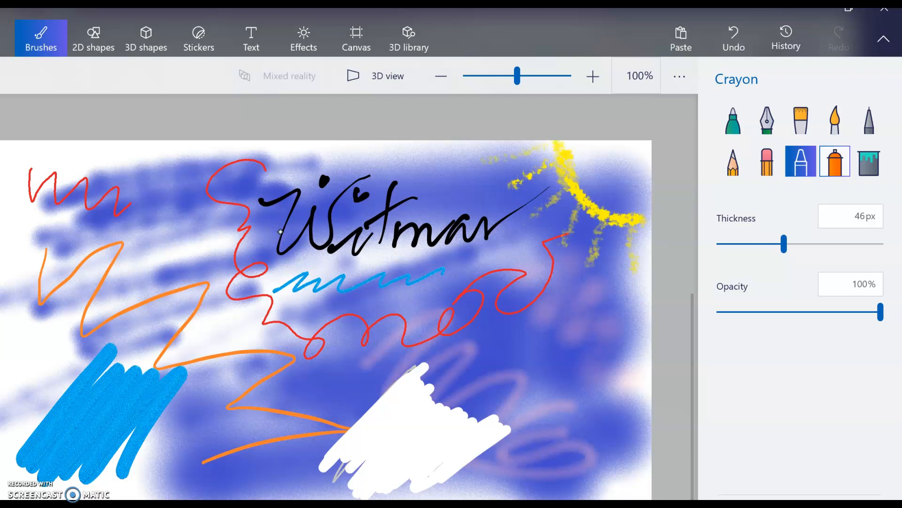
Fill the white background around the painting with lime green using the Fill tool at 15% tolerance and 100% opacity
click(869, 161)
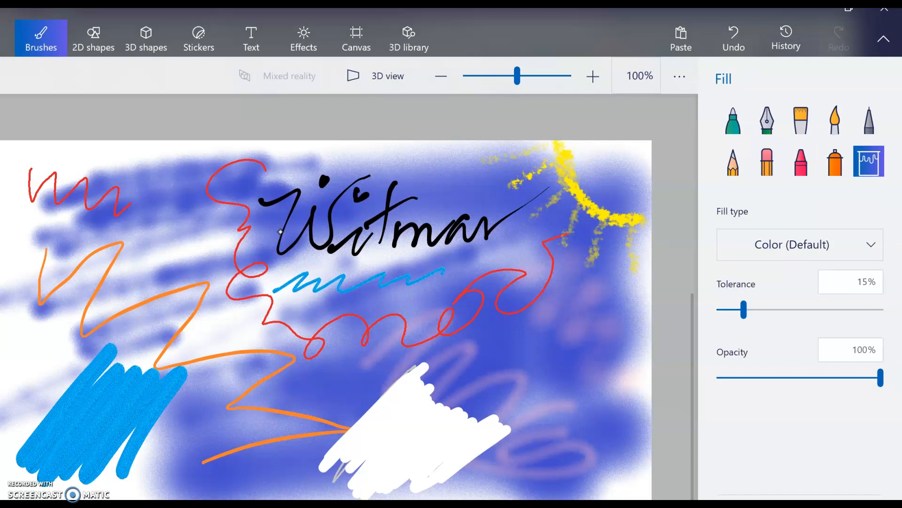
click(280, 231)
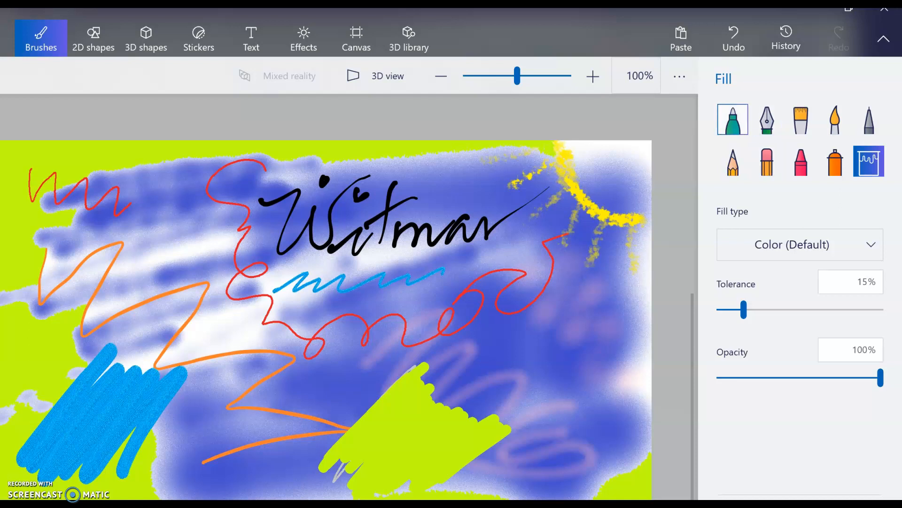
Draw a closed black circle with the Marker in the canvas's lower left and fill it with pale yellow
click(733, 120)
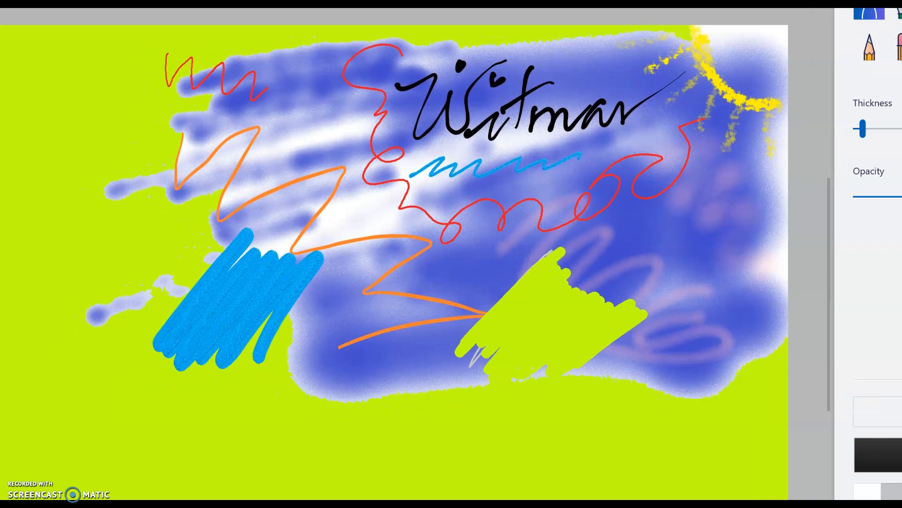
mouse_move(53, 363)
mouse_down()
mouse_move(40, 491)
mouse_move(142, 477)
mouse_move(150, 381)
mouse_move(97, 349)
mouse_move(46, 370)
mouse_up()
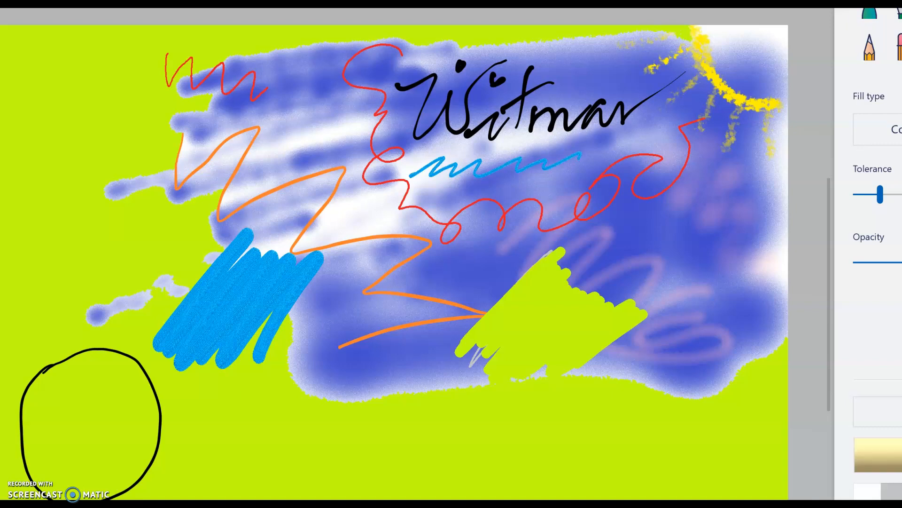
click(91, 423)
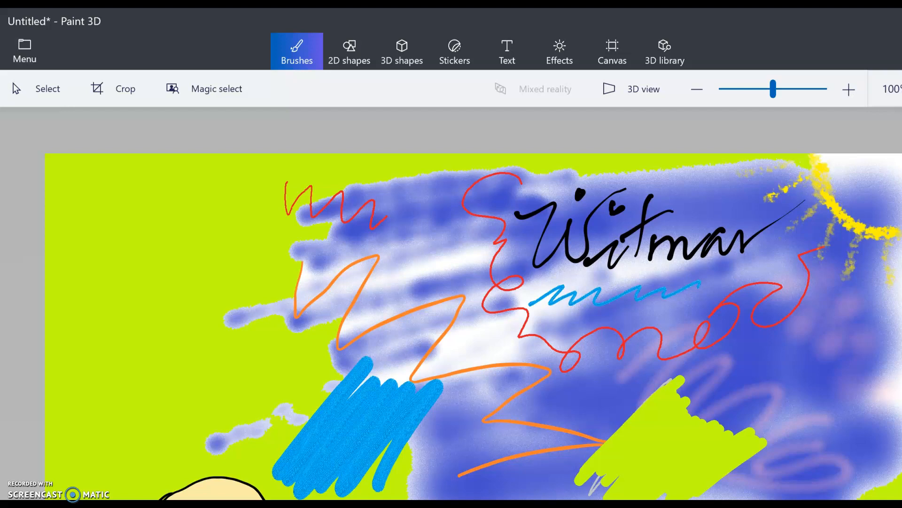
Start saving the painting as an image and name the file with the first initial, surname and the number 1
click(24, 51)
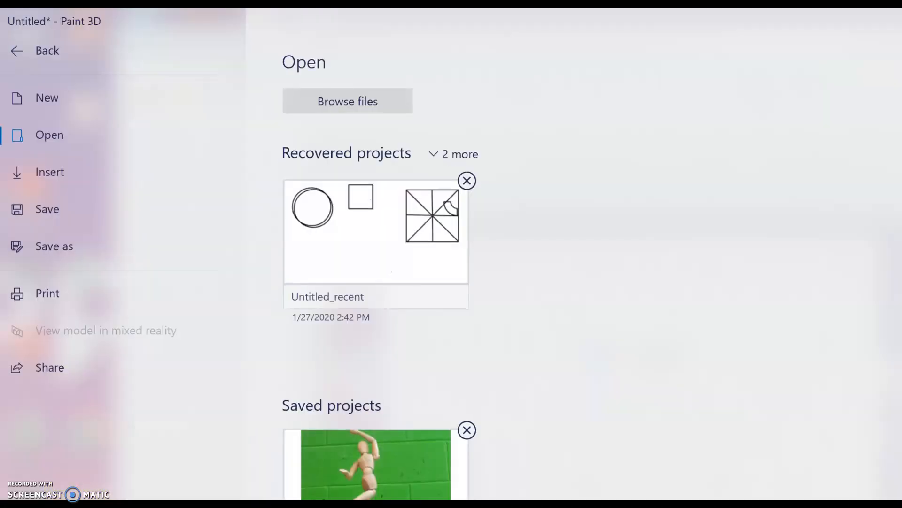
click(47, 208)
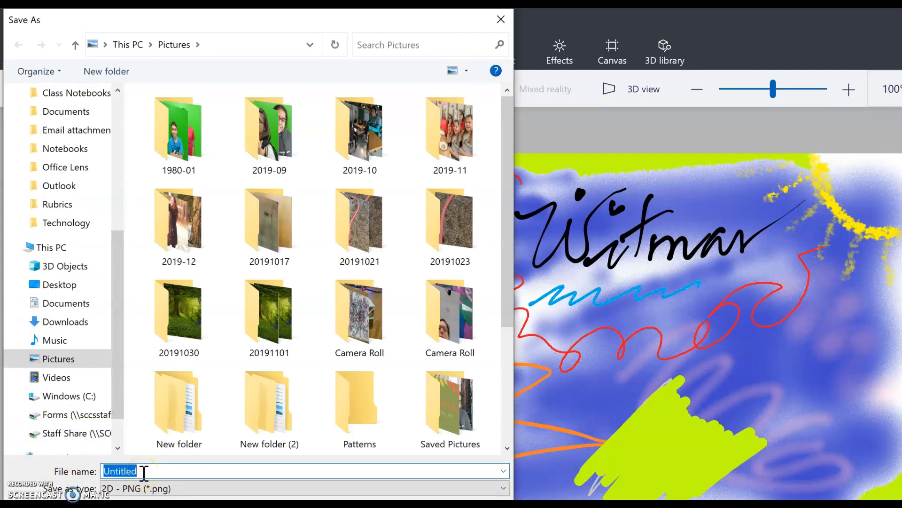
text(A)
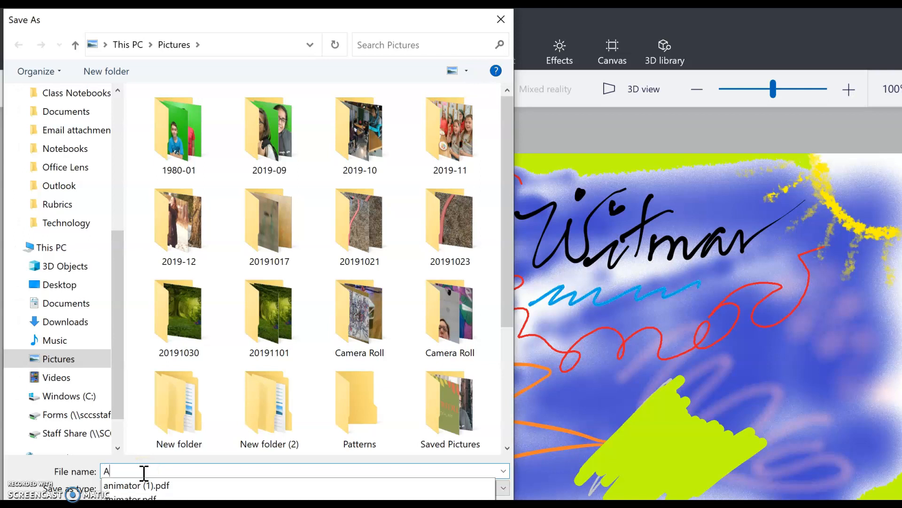
text(Witman1)
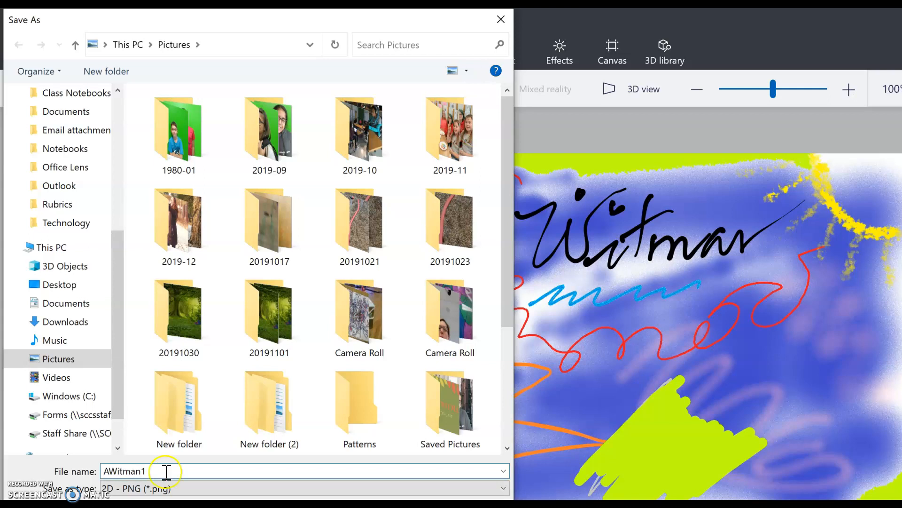
Save the painting as a 2D - PNG file inside New folder (2) within Pictures
click(172, 491)
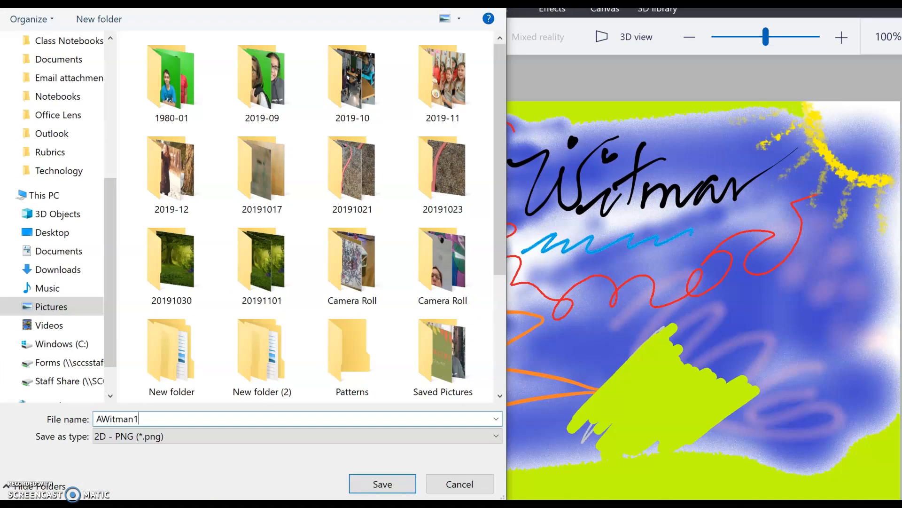
click(31, 309)
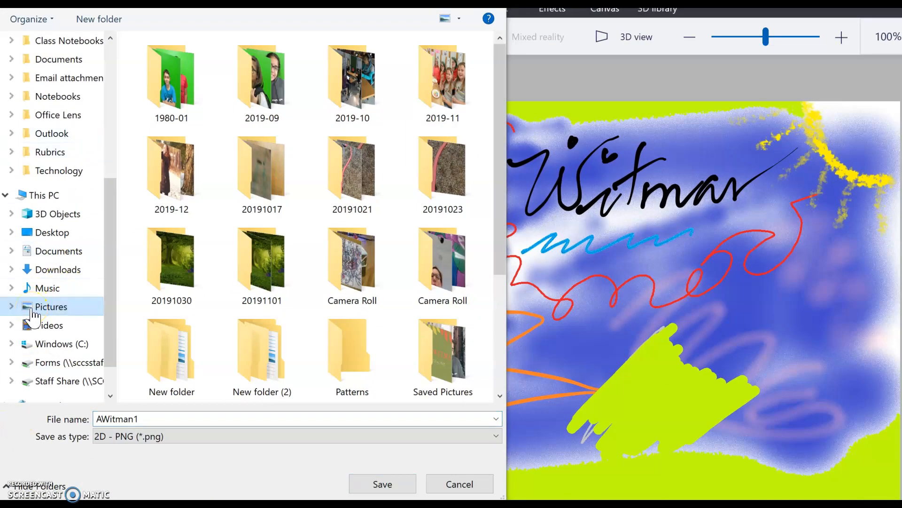
click(281, 391)
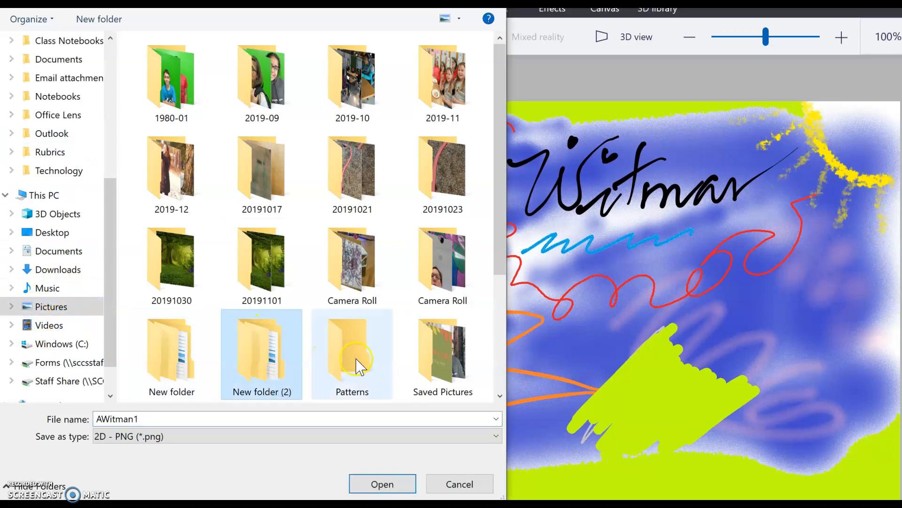
click(431, 486)
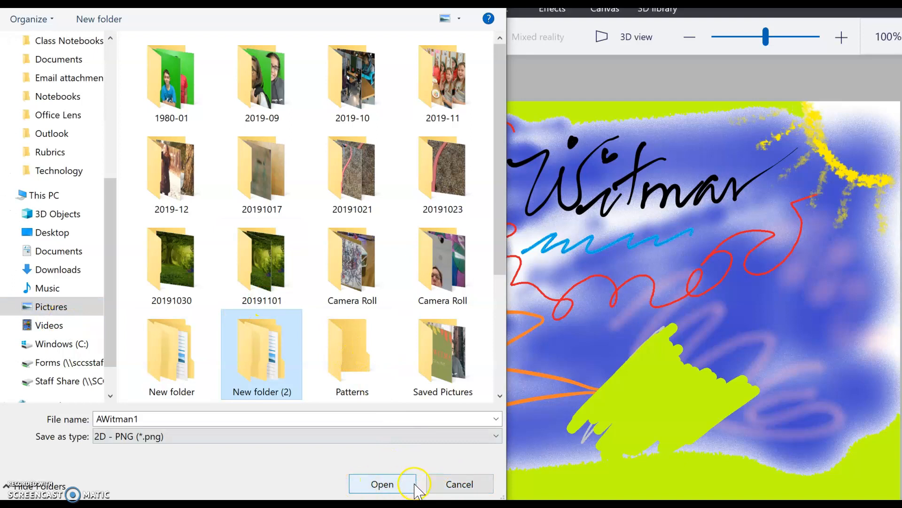
click(383, 484)
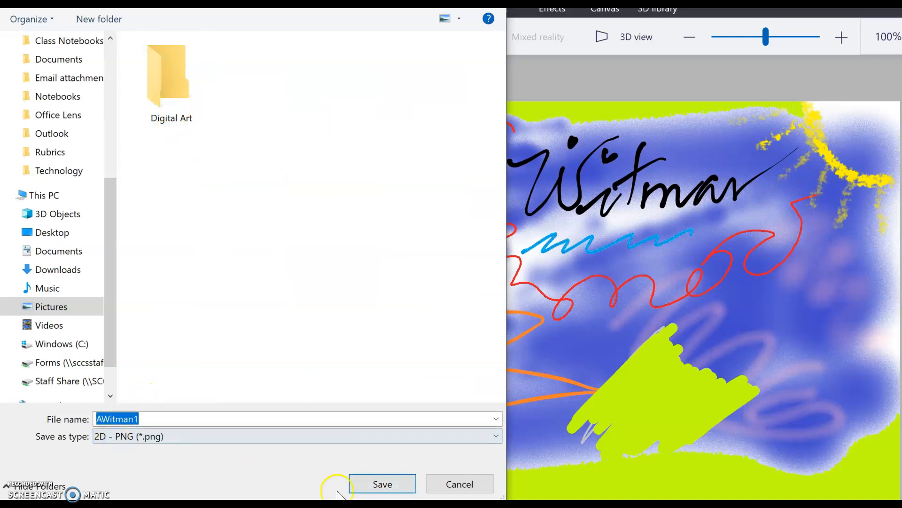
click(377, 484)
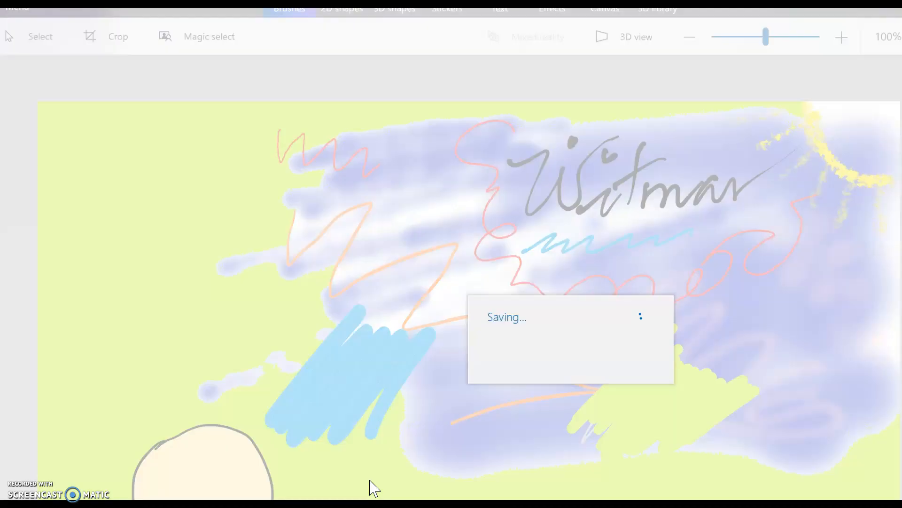